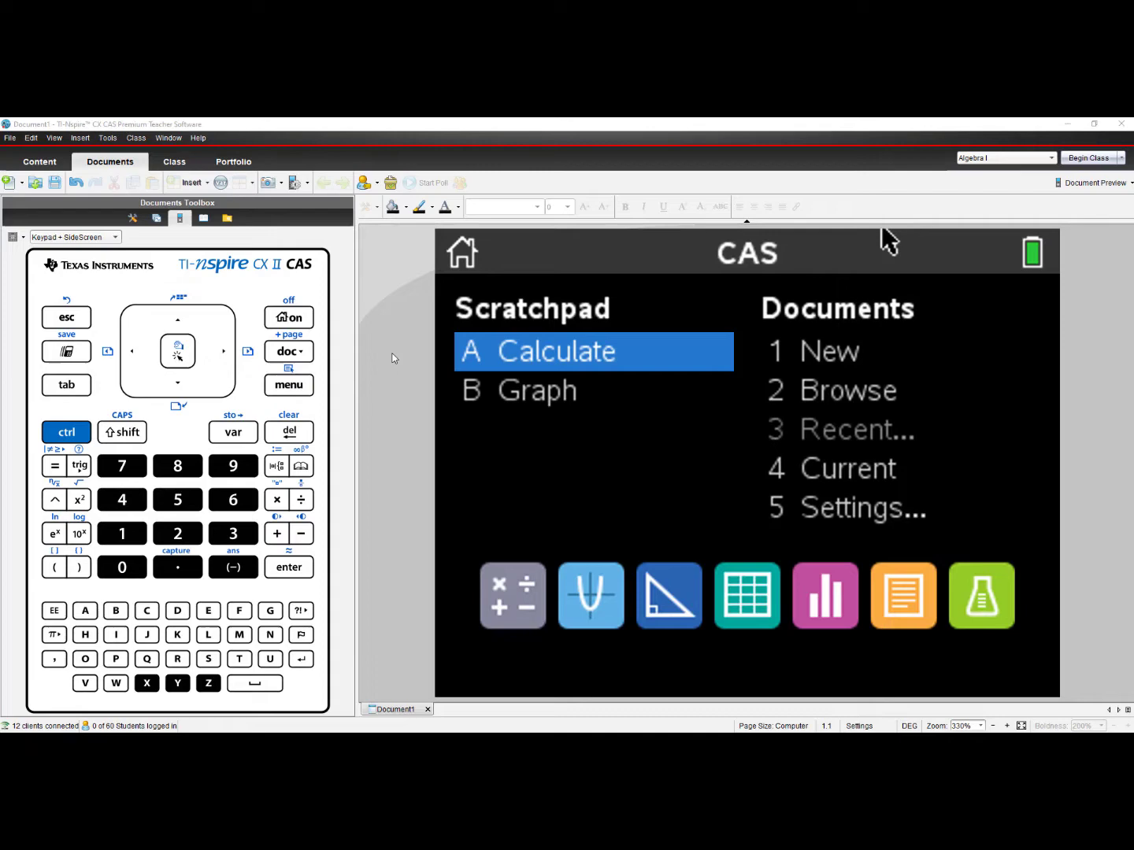
Filter the Math Nspired web content to Geometry activities in the Circles category
left_click(38, 168)
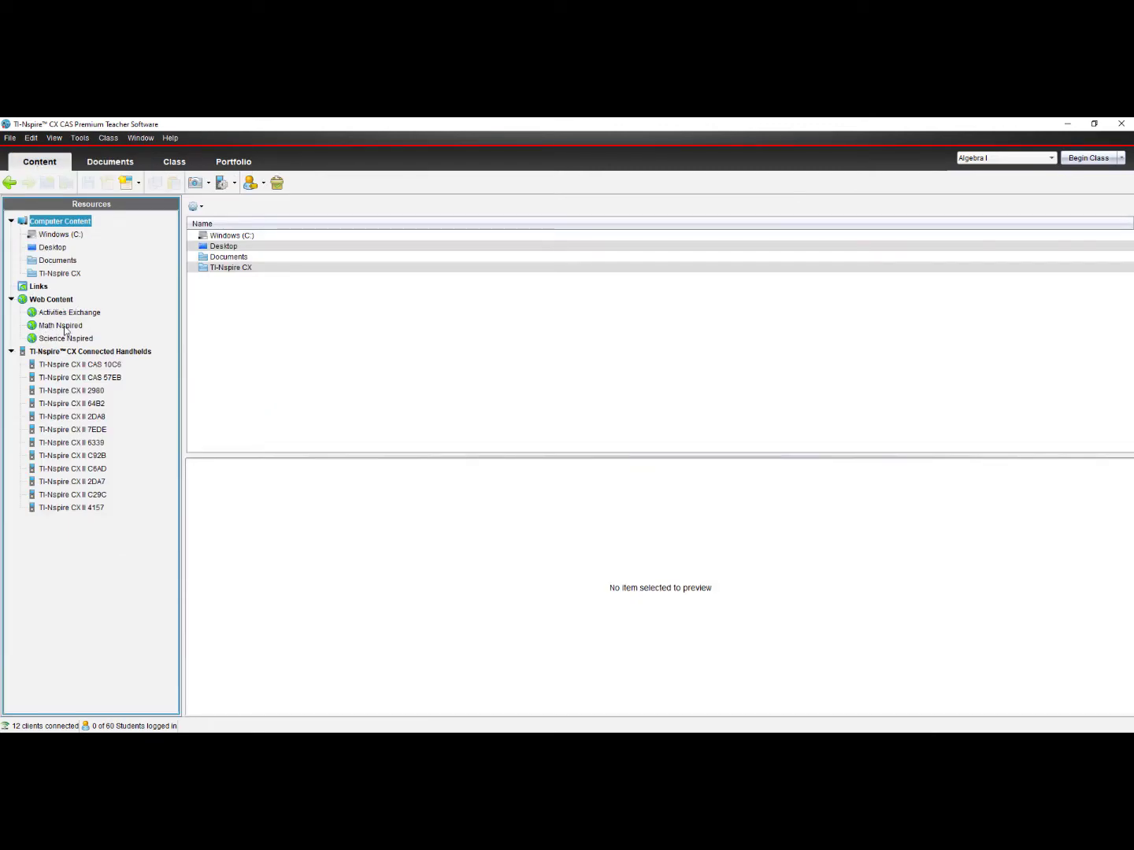
left_click(64, 326)
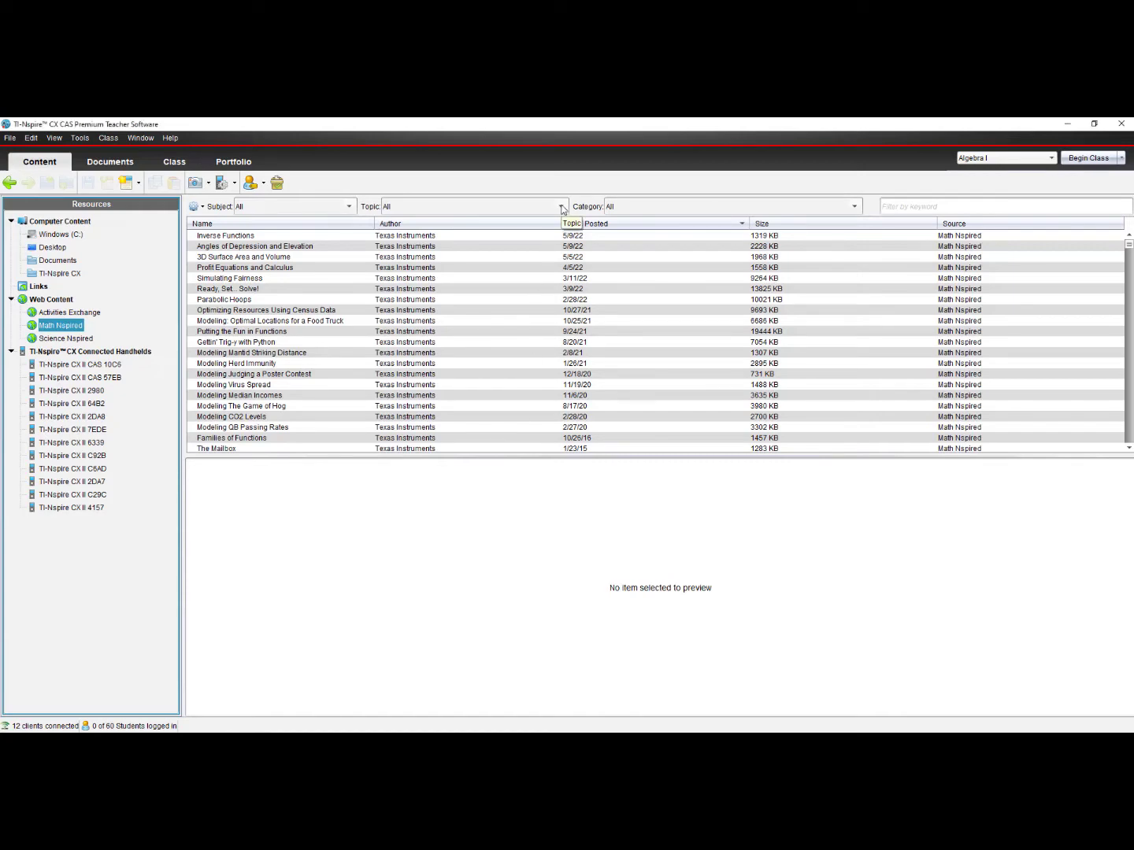
left_click(561, 208)
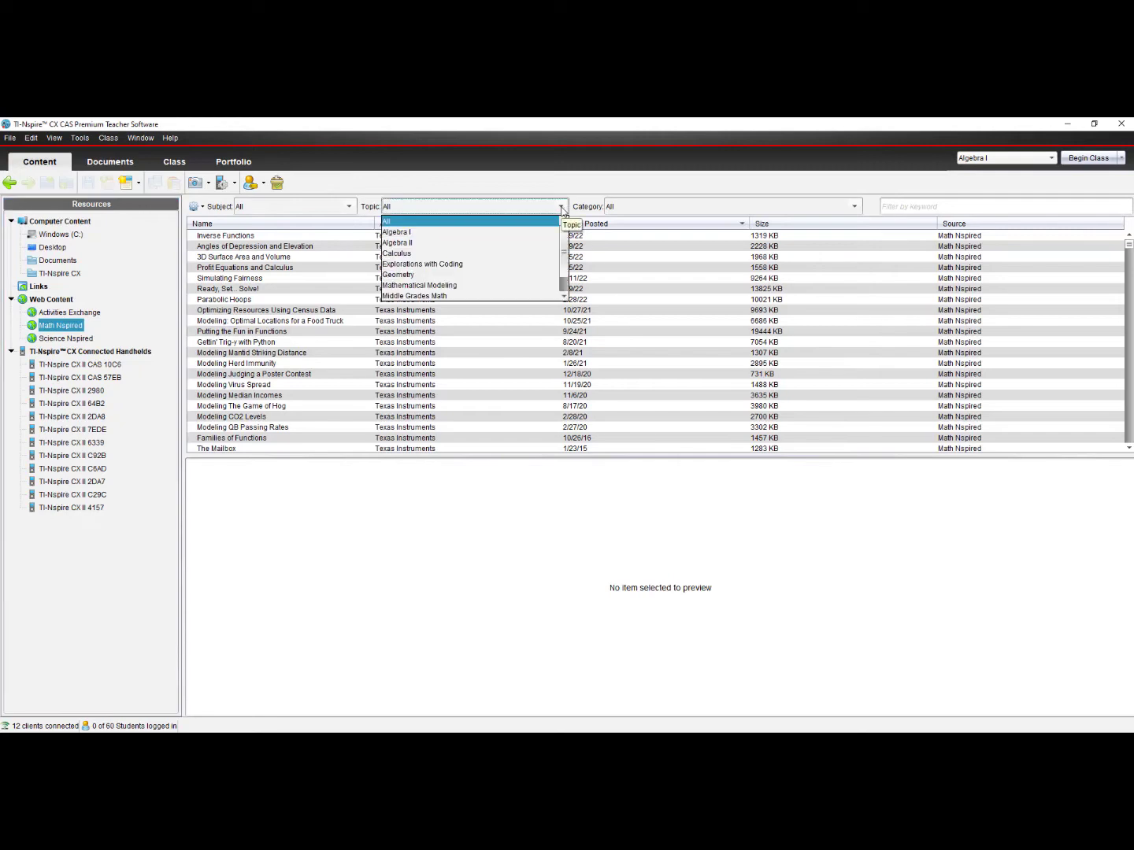
left_click(518, 280)
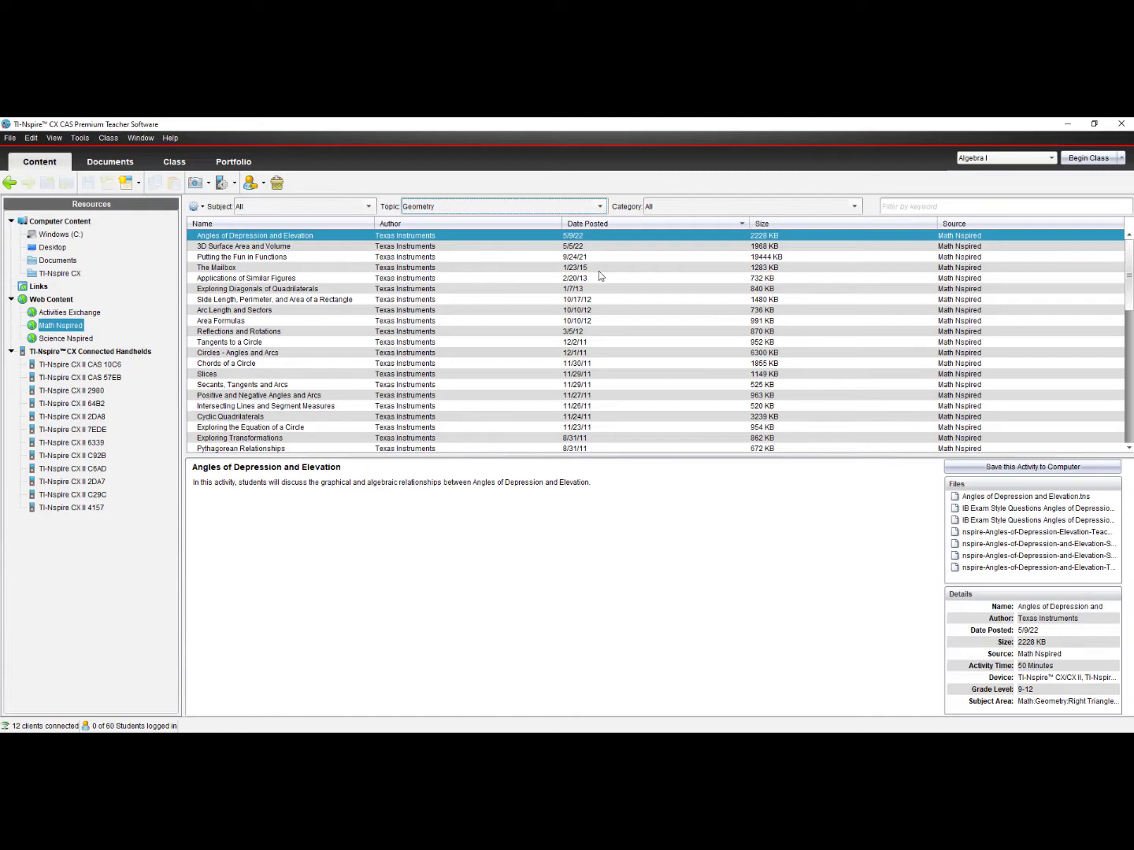
left_click(856, 206)
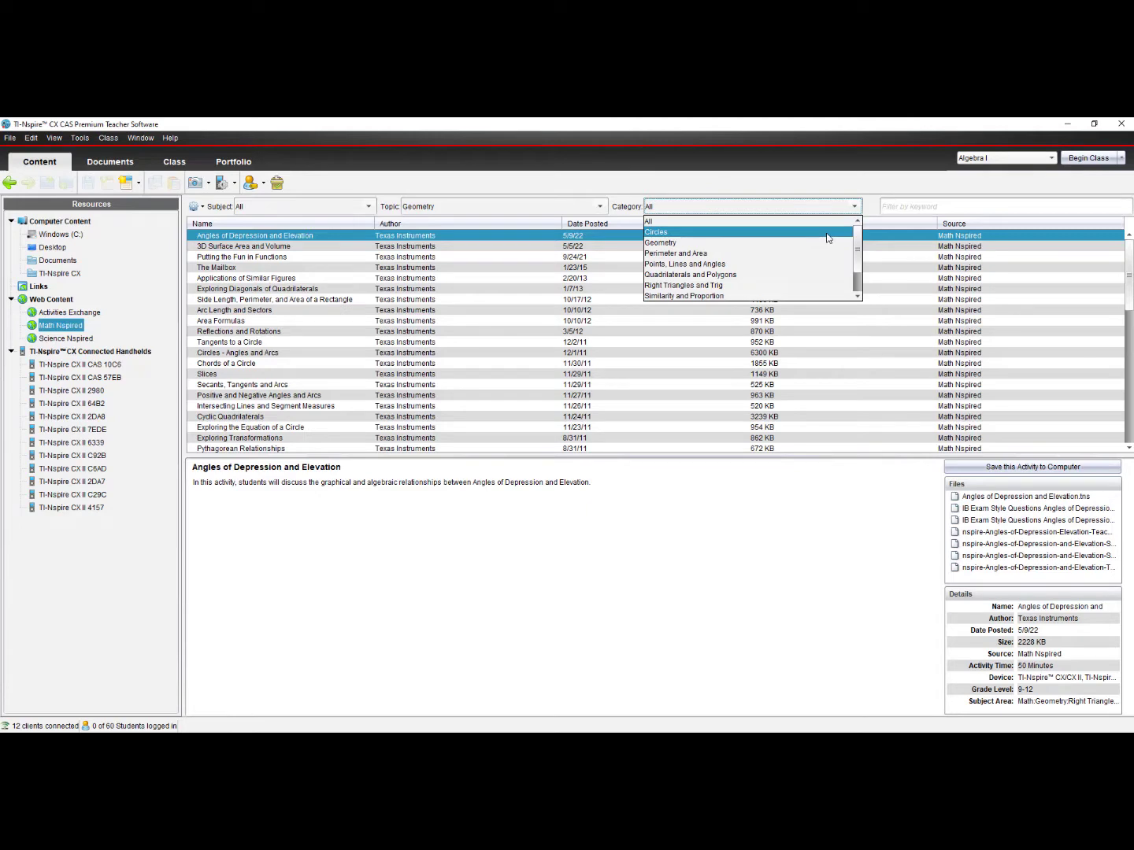
left_click(828, 237)
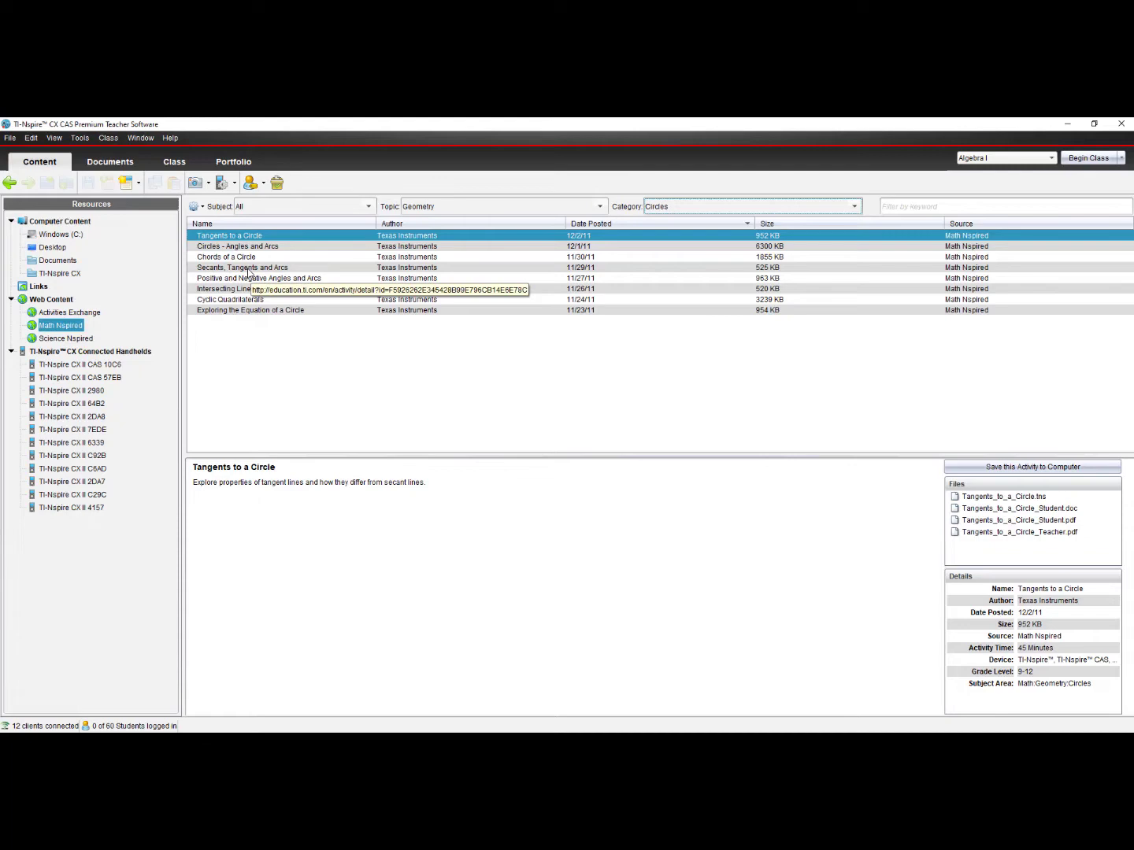
Select the Secants, Tangents and Arcs activity in the list
left_click(249, 267)
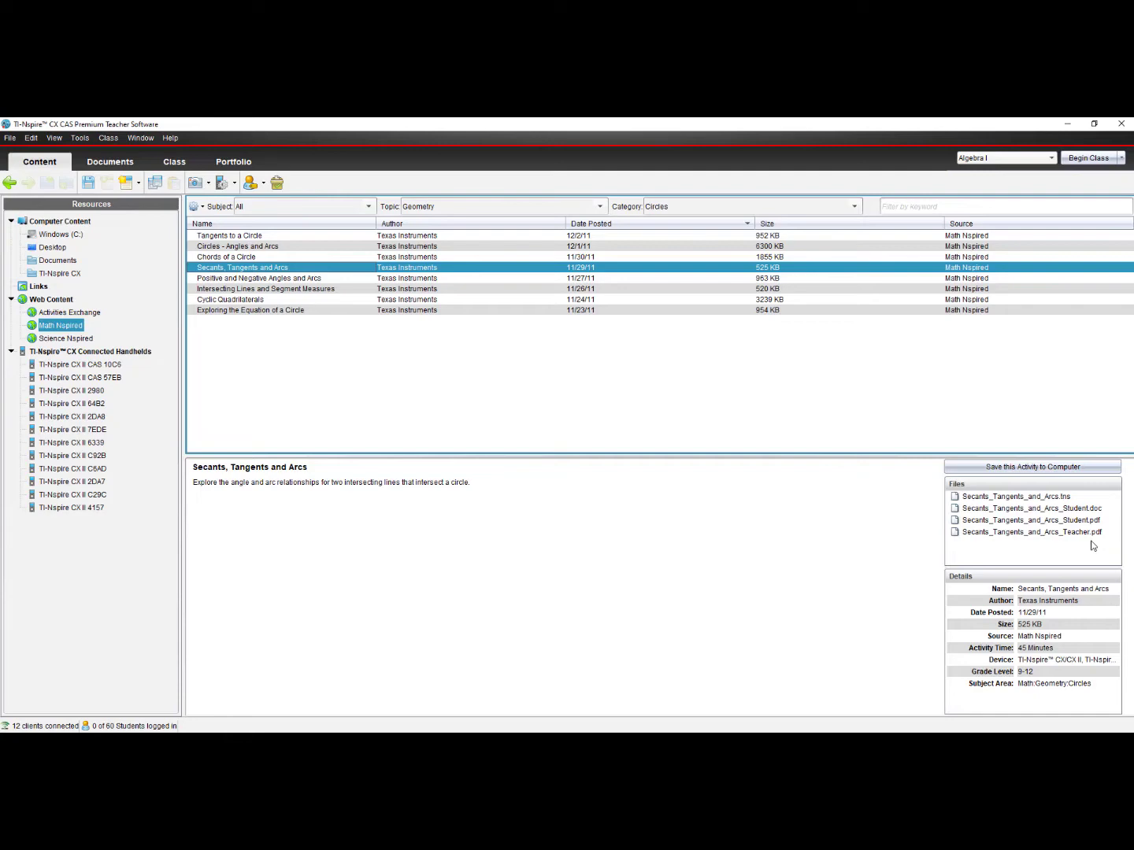
Save Secants, Tangents and Arcs to the Desktop and open its .tns document
left_click(1020, 474)
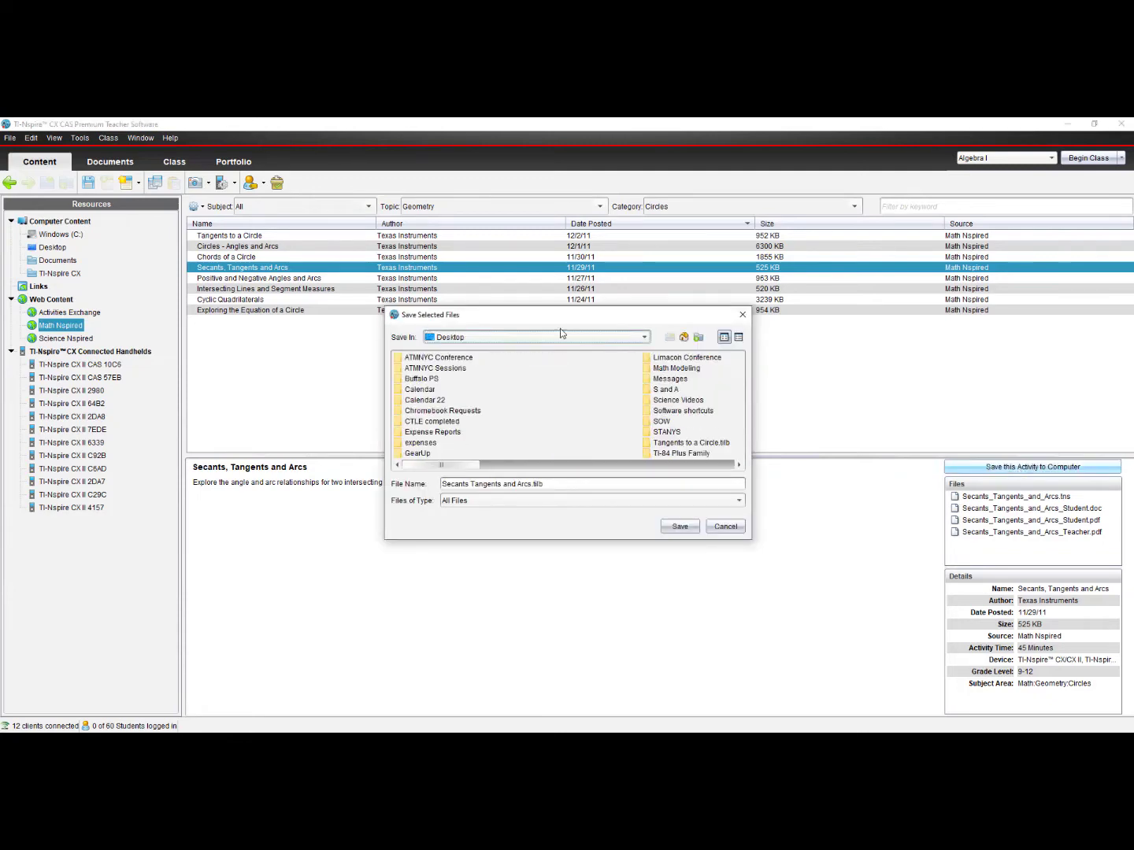
left_click(684, 528)
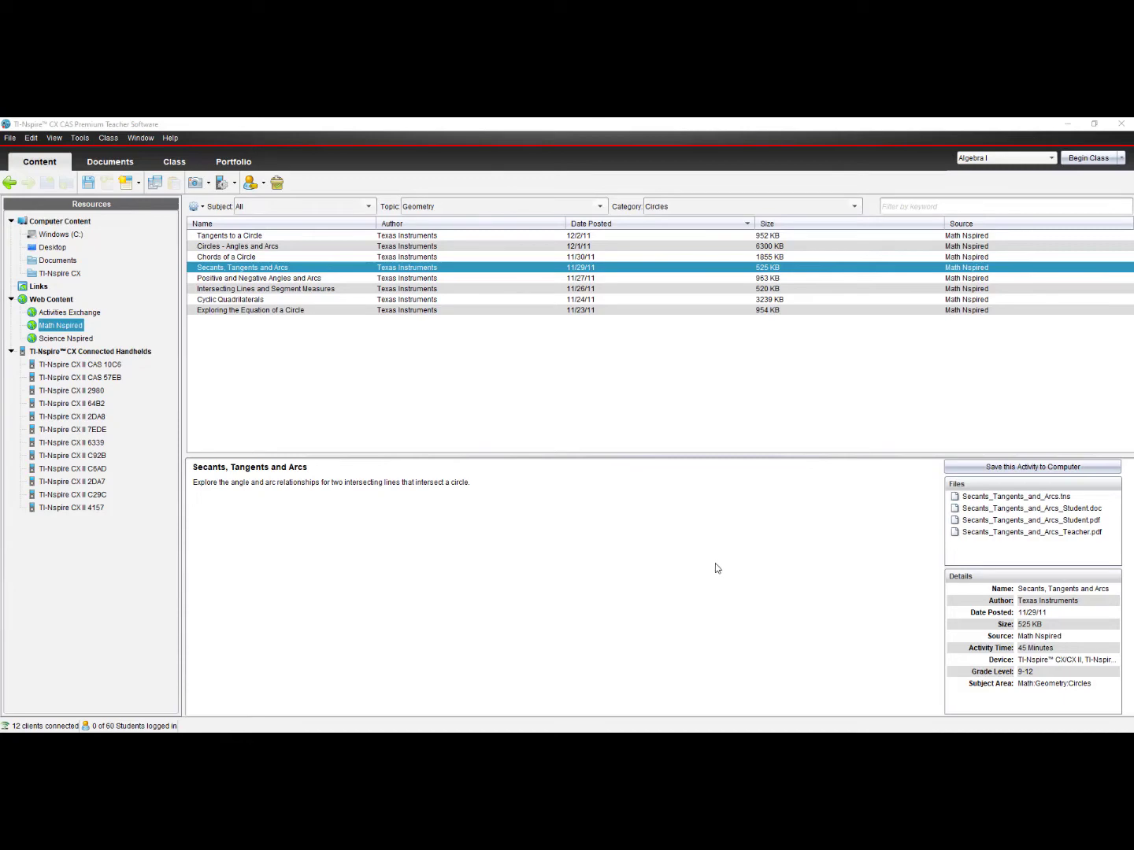
double_click(1010, 498)
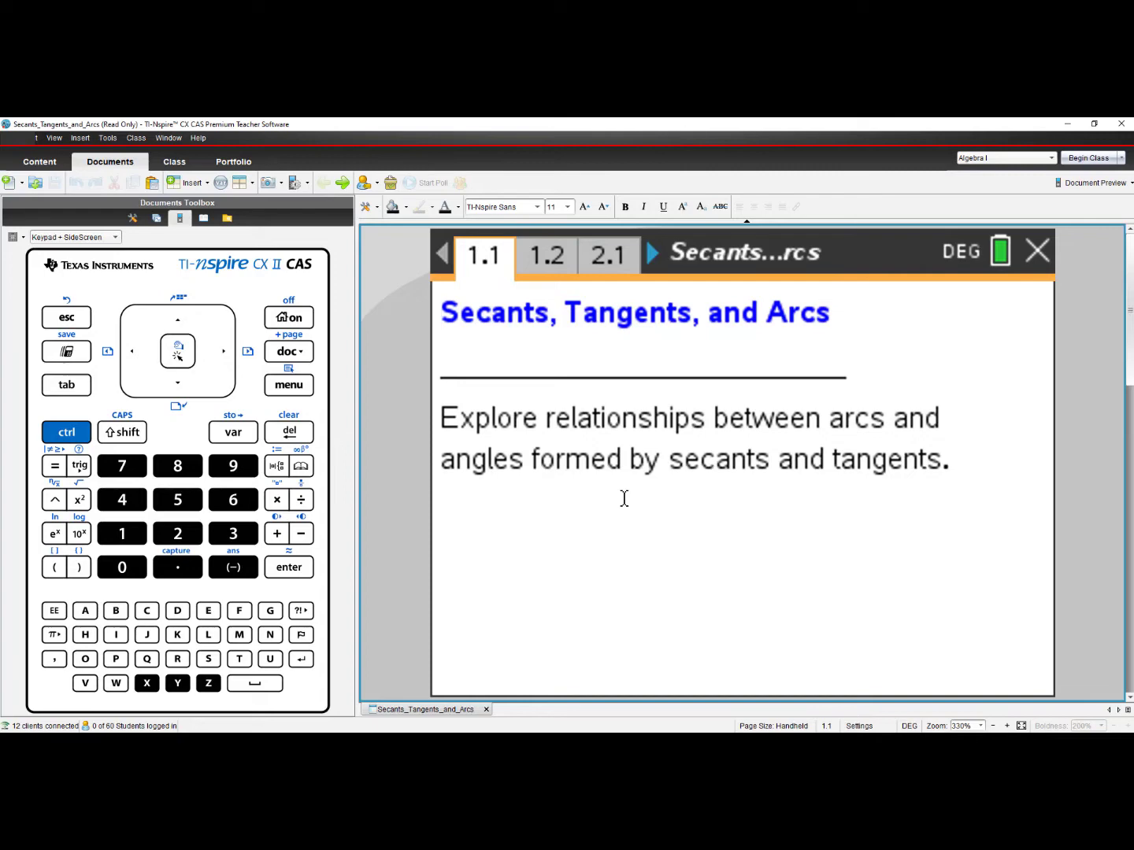
Add Secants_Tangents_and_Arcs.tns to the Transfer Tool's transfer list
left_click(106, 139)
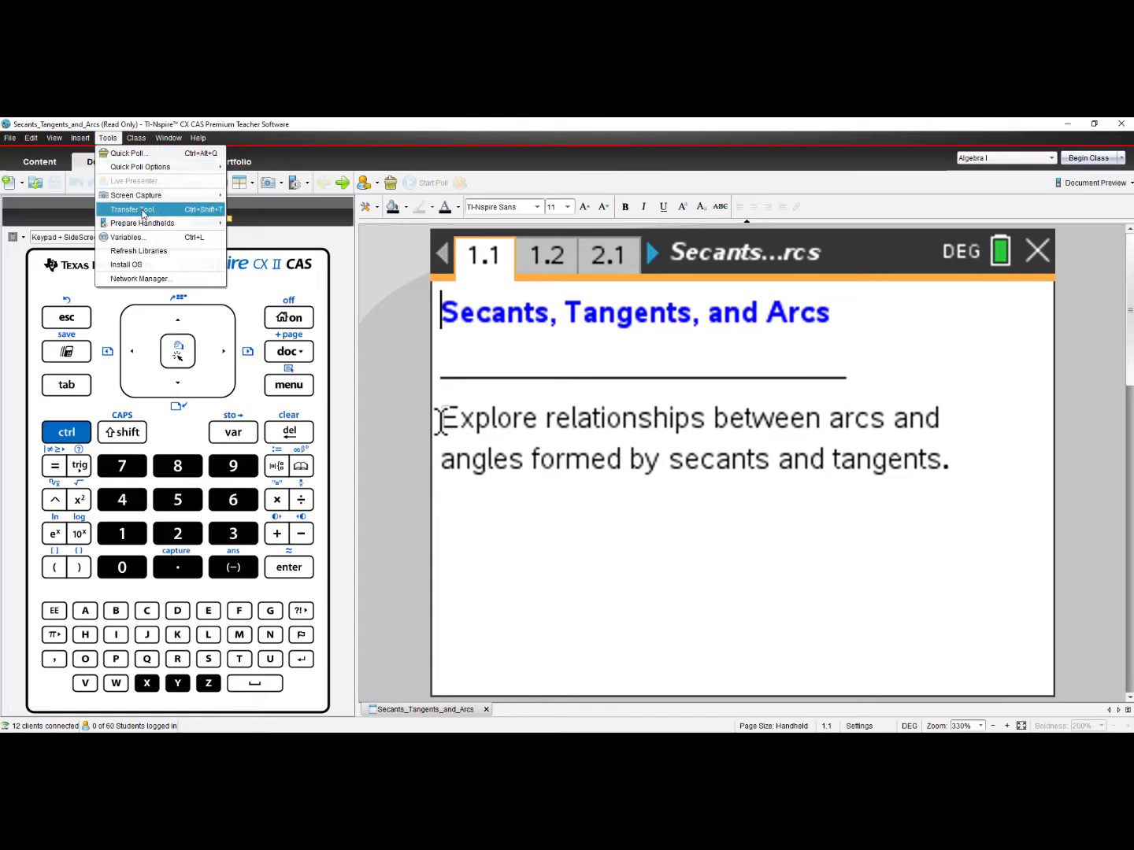
left_click(142, 209)
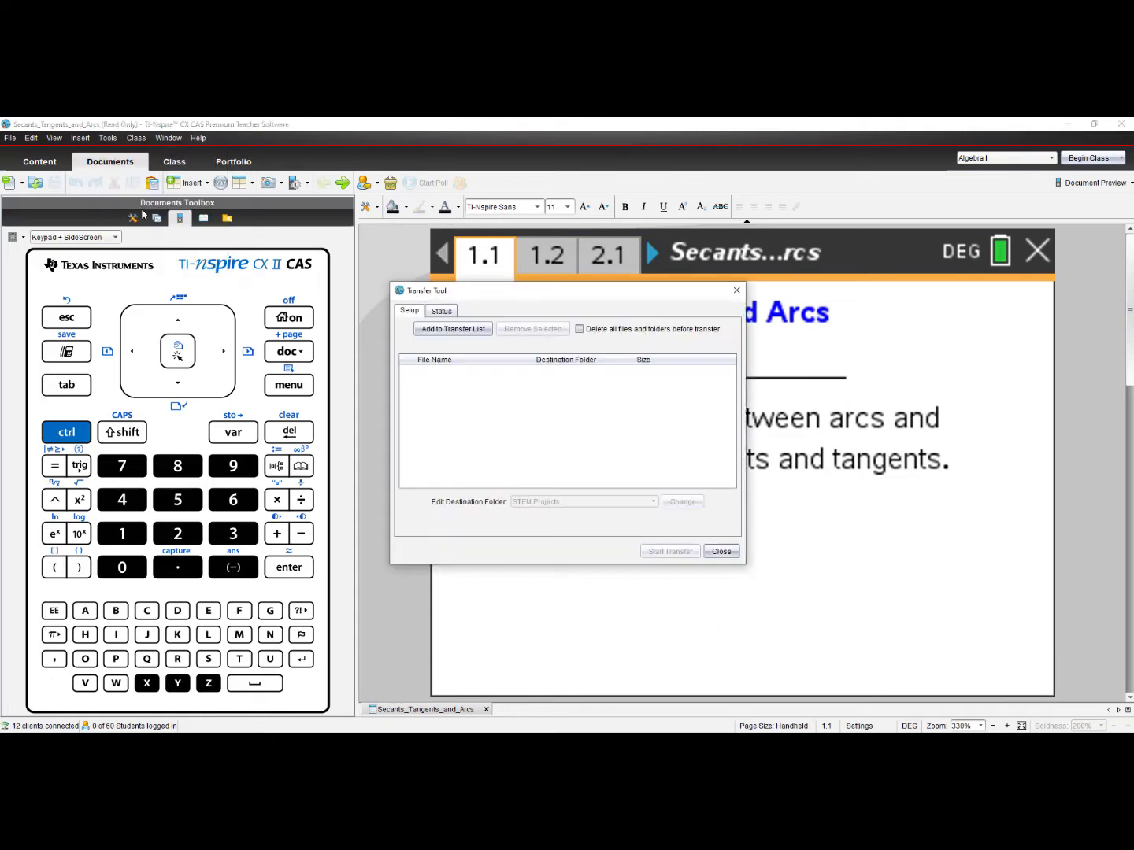
left_click(464, 334)
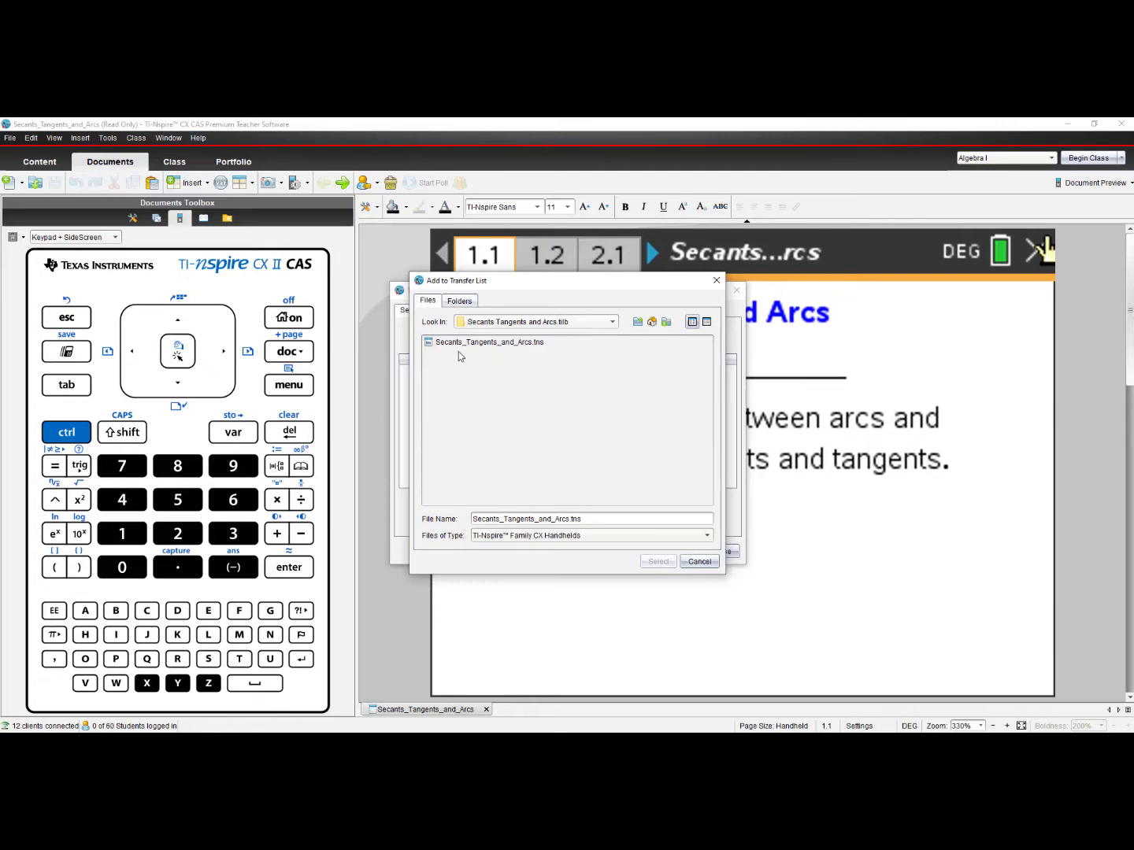
left_click(462, 345)
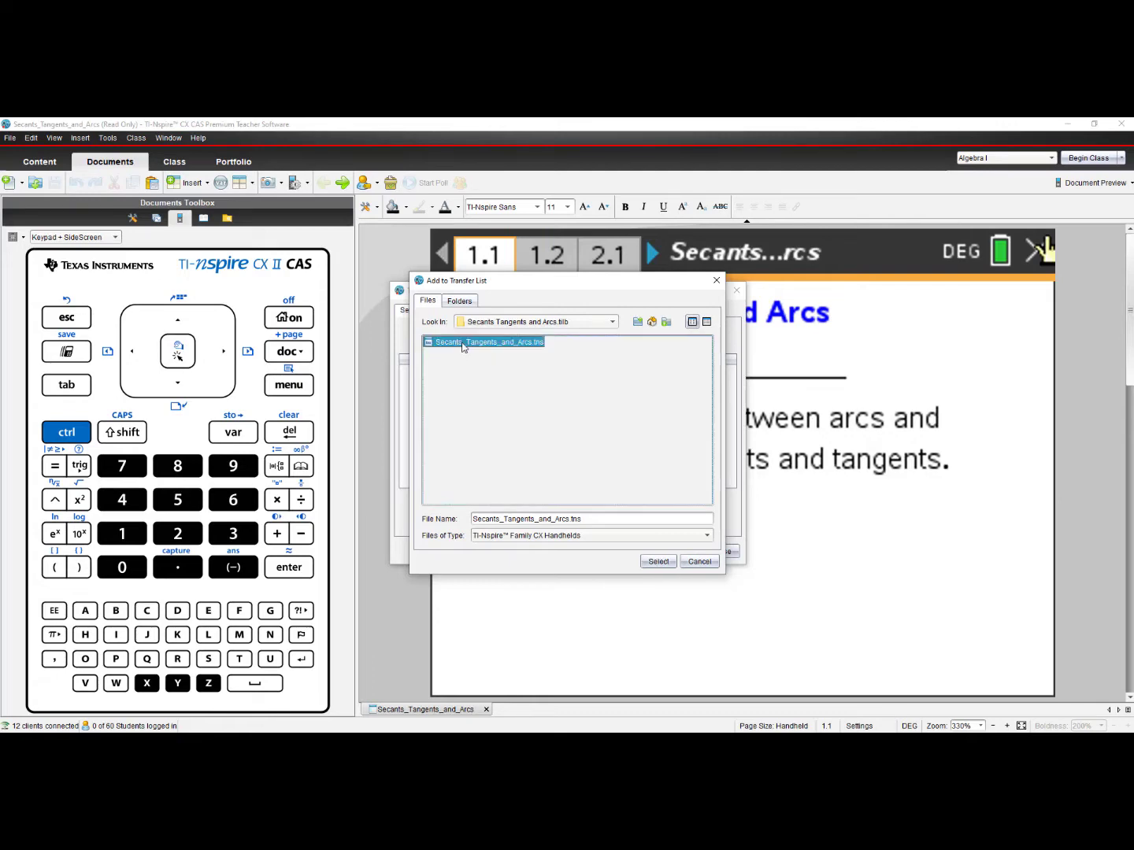
left_click(655, 562)
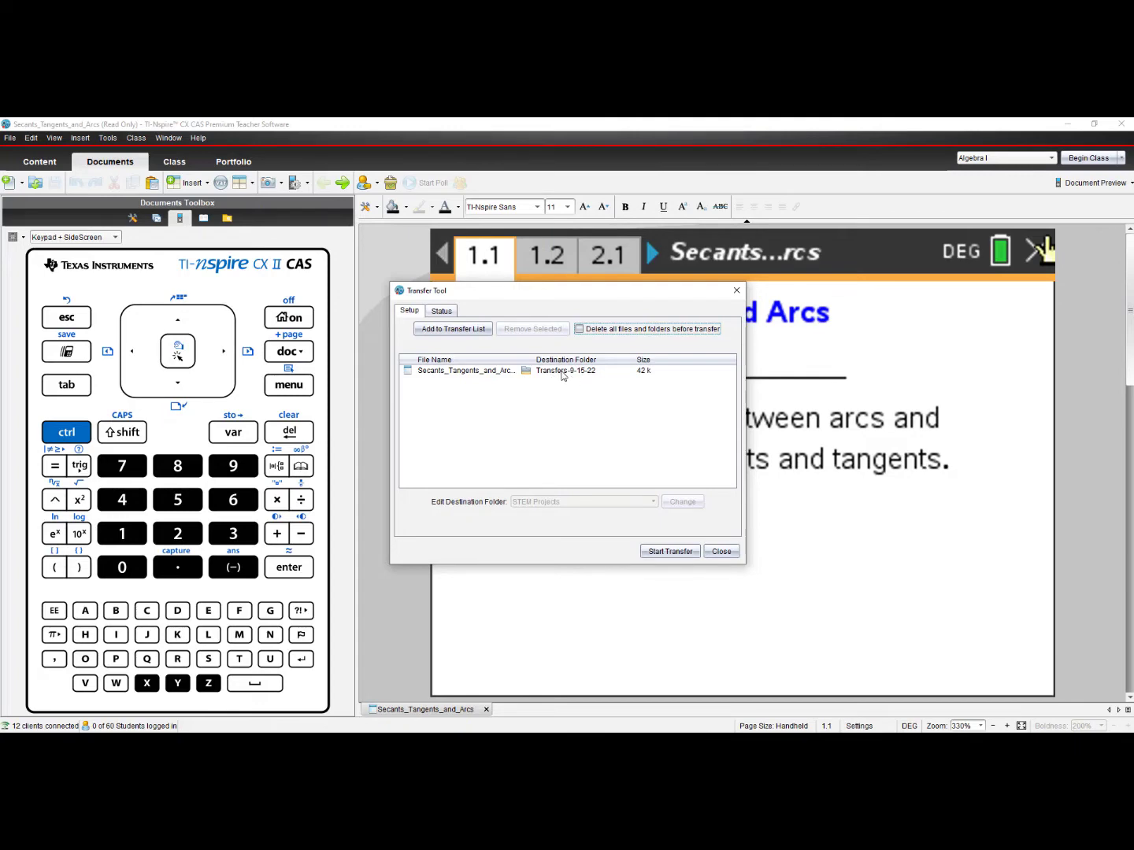
Change the queued file's destination folder to 'Geometry of a Circle'
left_click(563, 376)
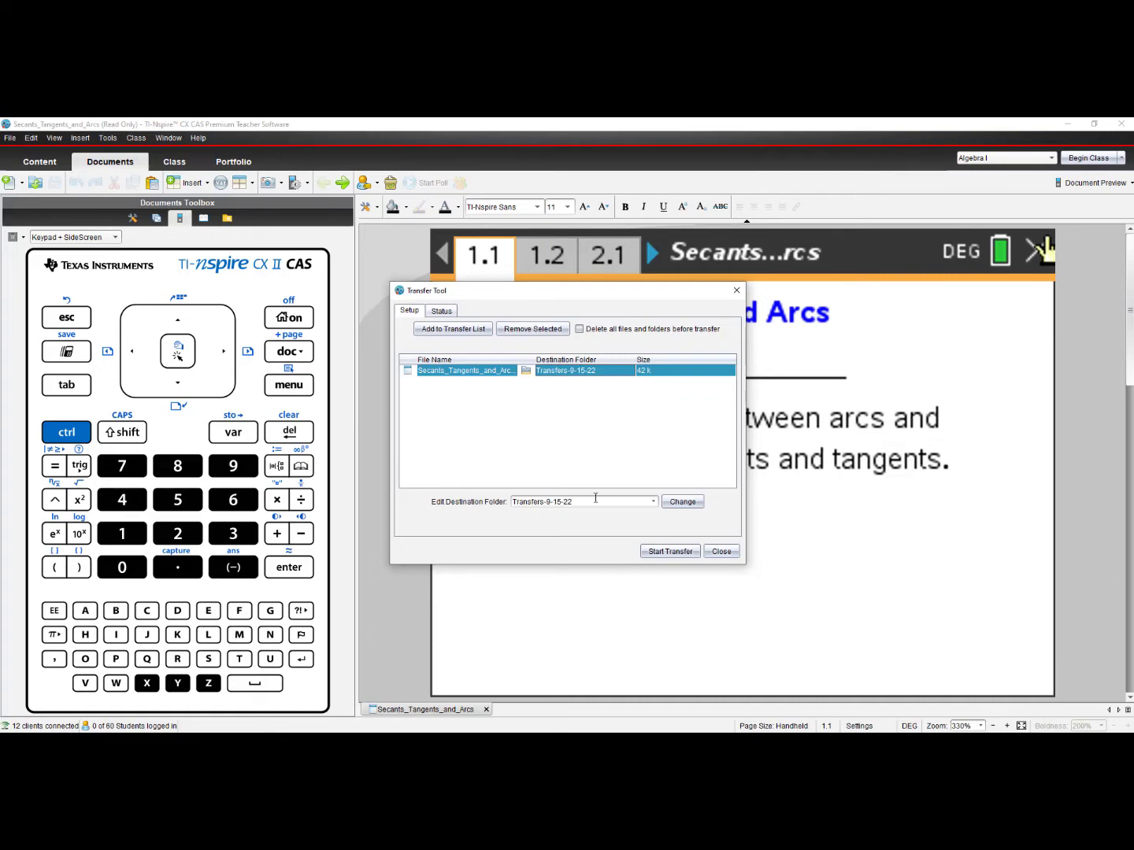
left_click_drag(591, 501, 505, 500)
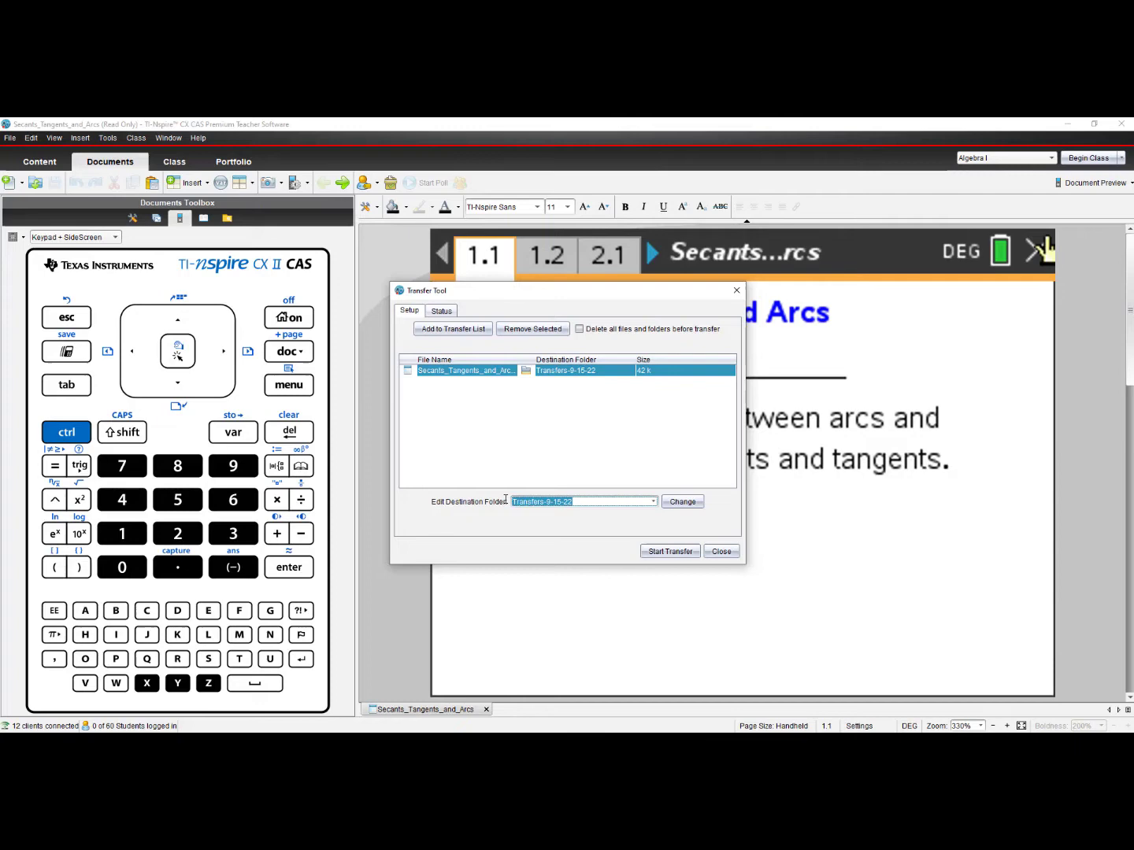
type("Geomet")
type("ry of ")
type("a Ci")
type("rcle")
left_click(682, 502)
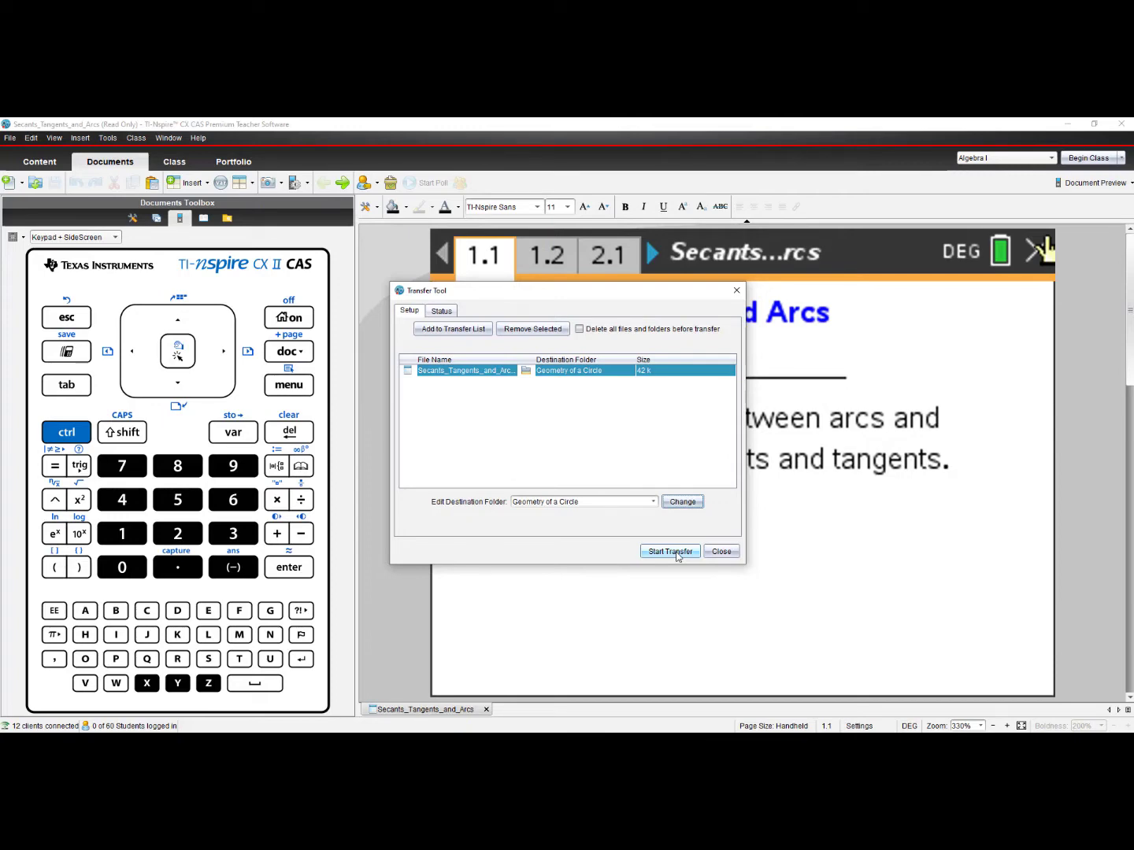
Start the transfer and let it reach all 16 of 16 handhelds
left_click(676, 556)
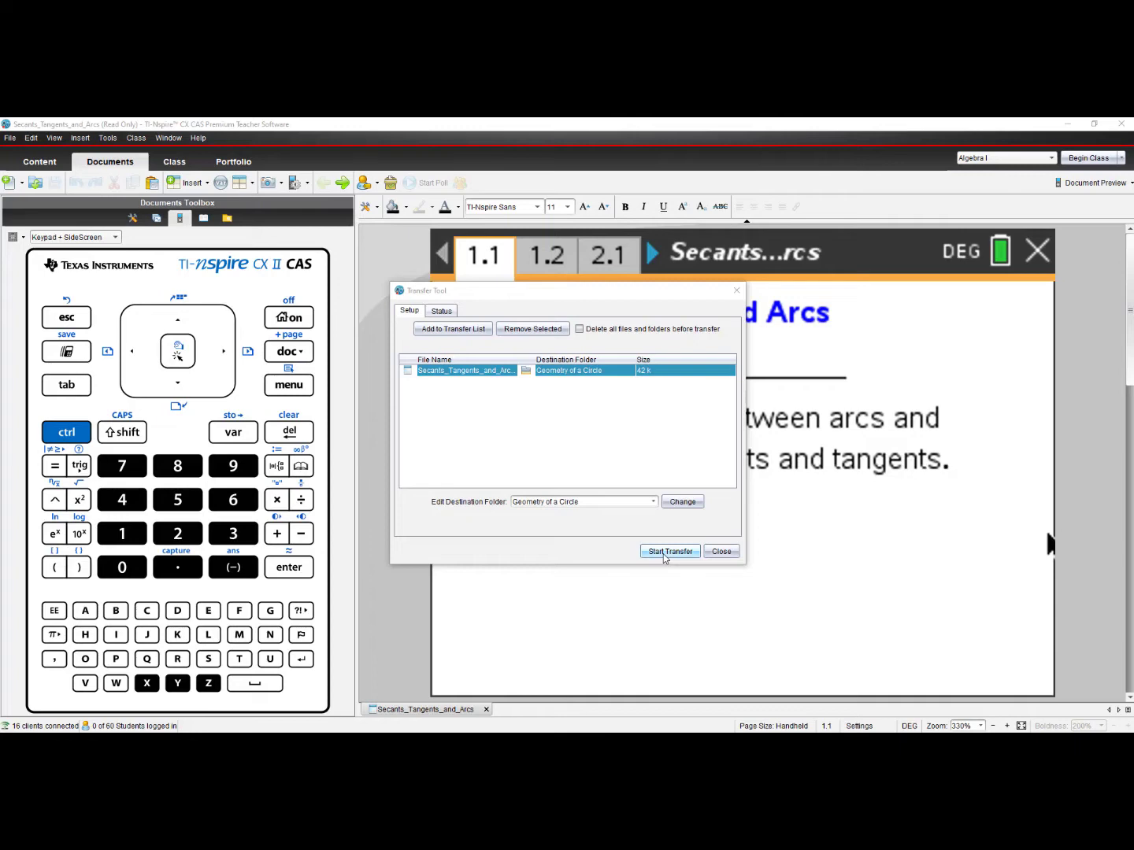
left_click(664, 558)
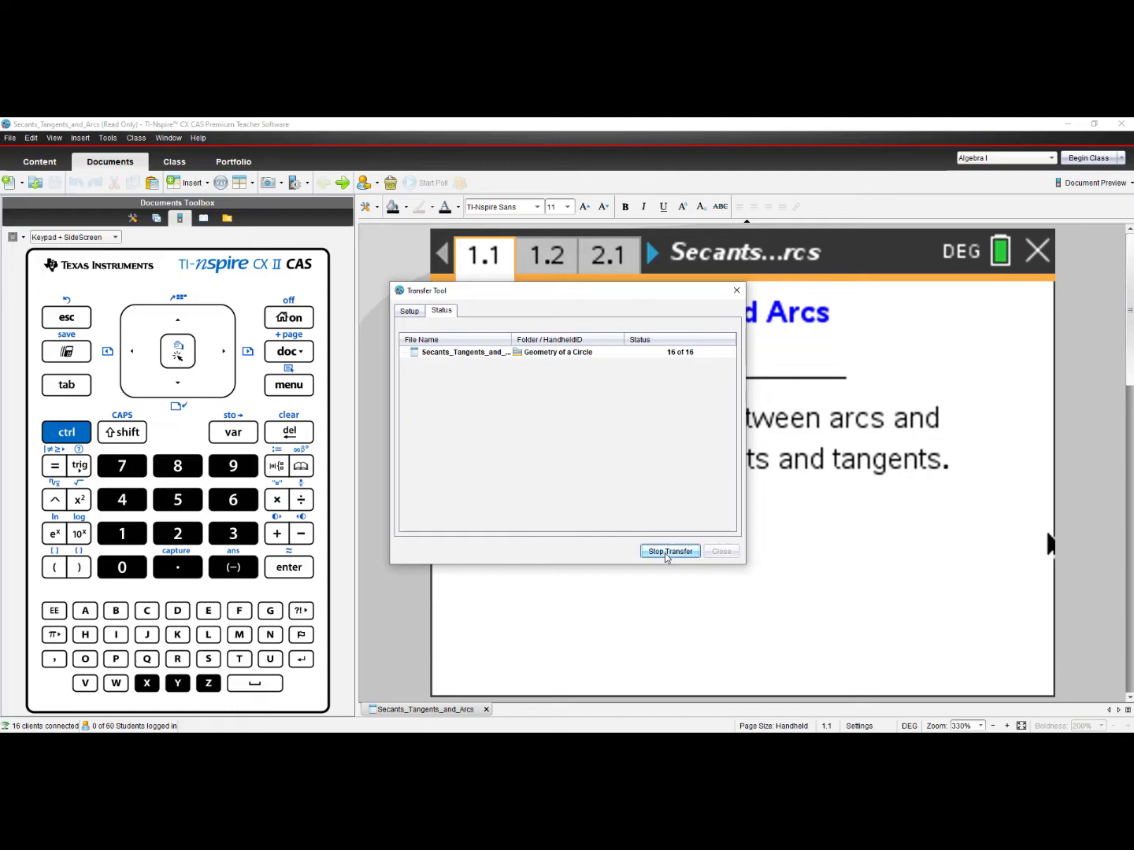
Stop the finished transfer, confirming with Yes, and close the Transfer Tool
left_click(683, 574)
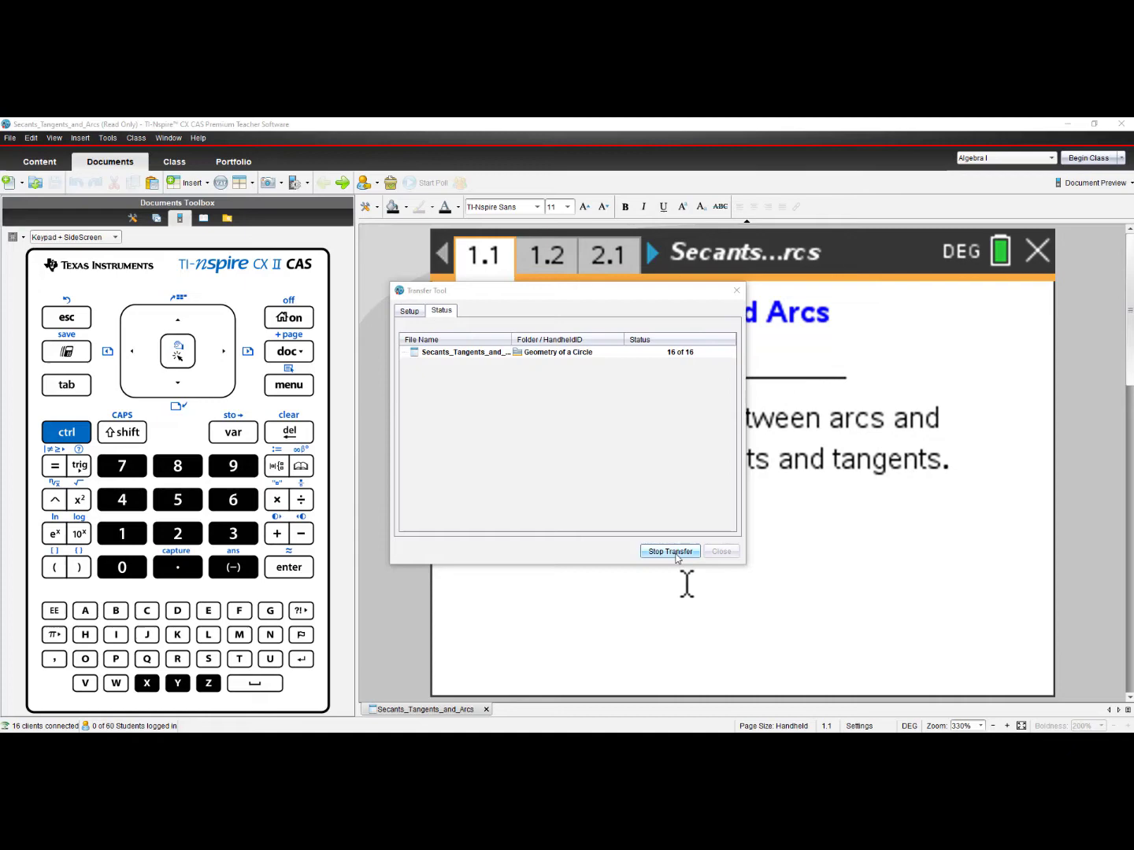
left_click(675, 552)
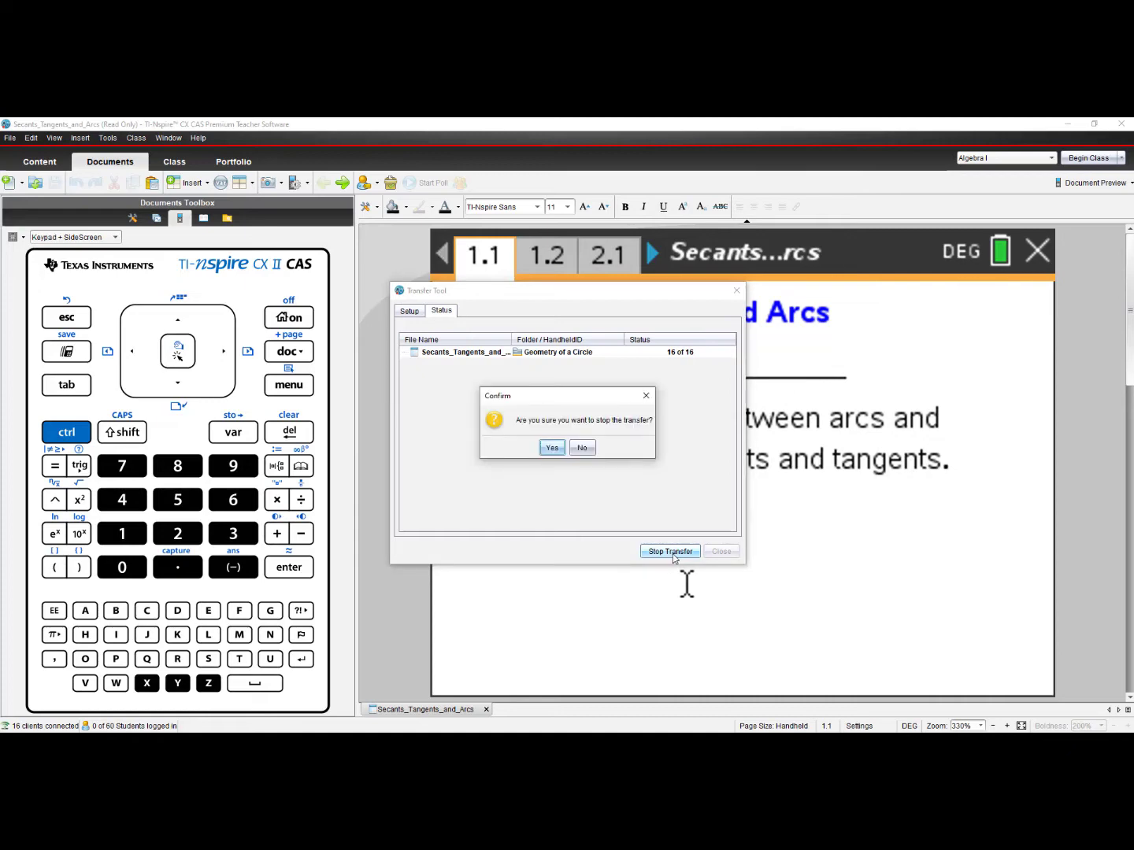
left_click(554, 449)
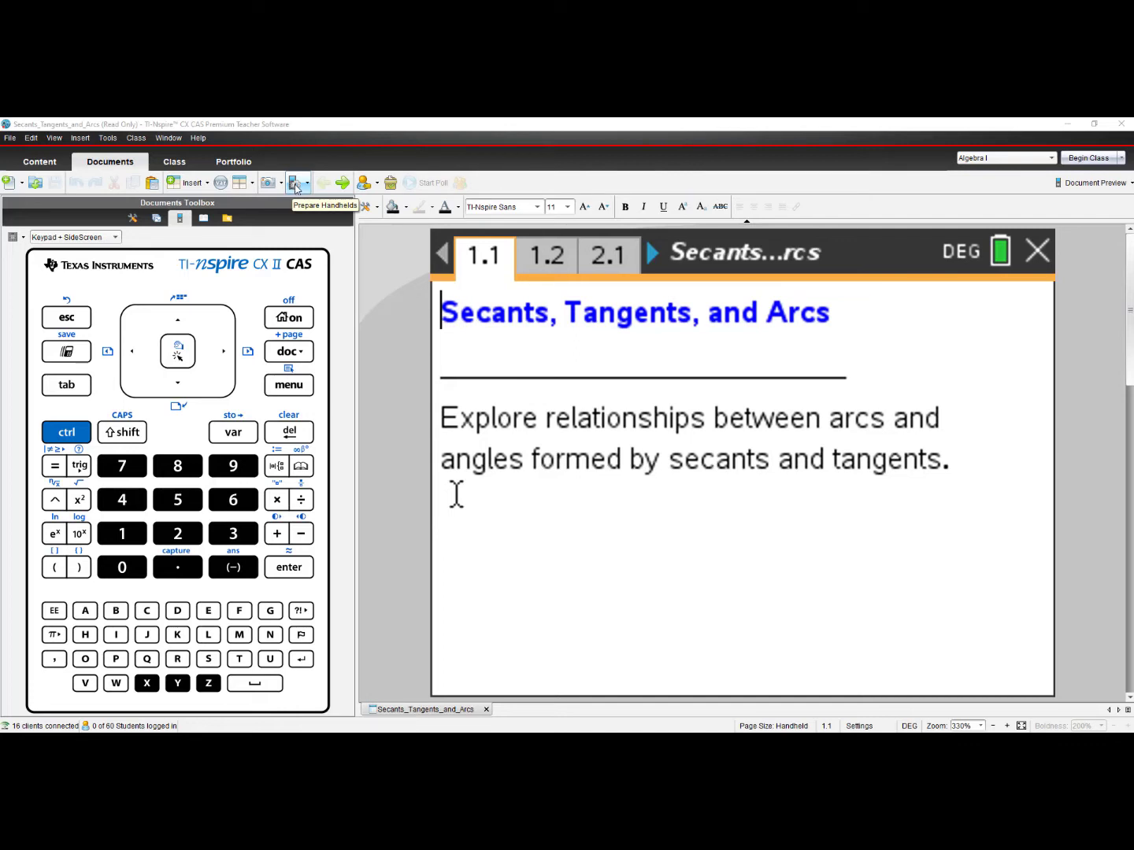
Open Choose Test Mode Restrictions from Prepare Handhelds > Send Press-to-Test
left_click(296, 188)
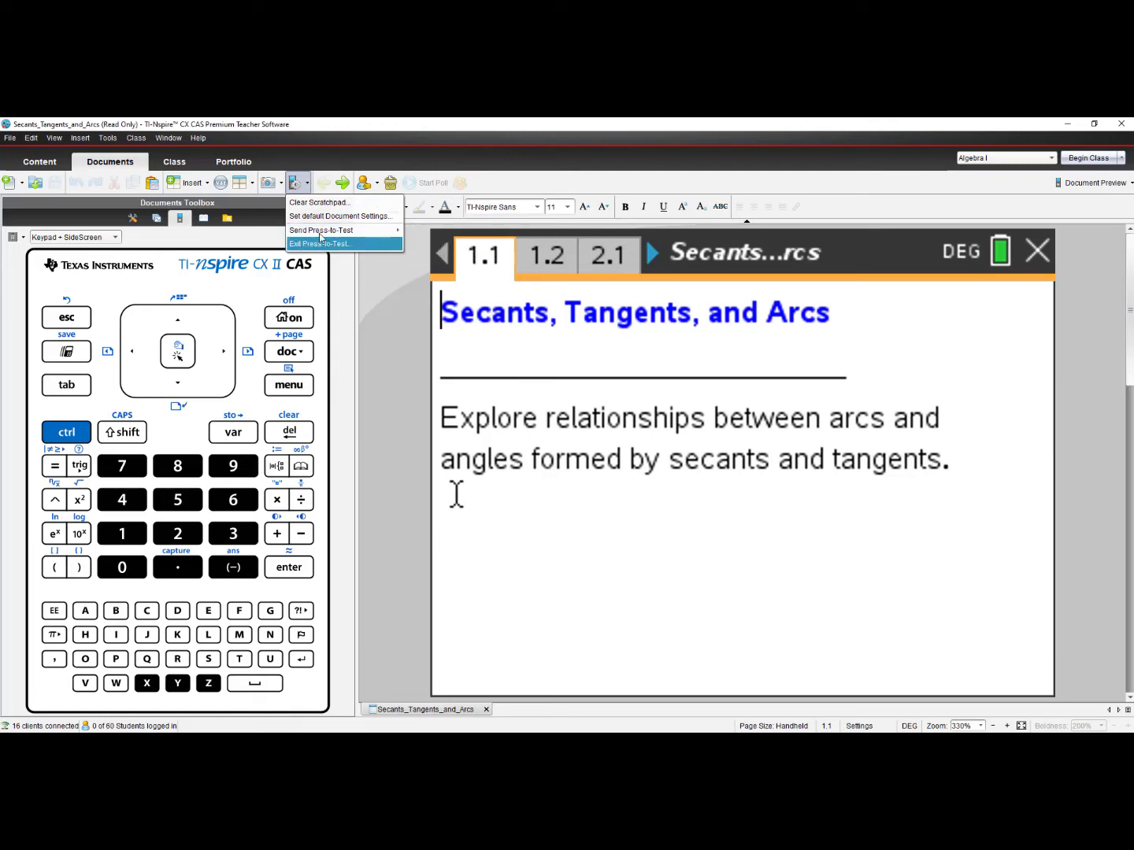
mouse_move(332, 230)
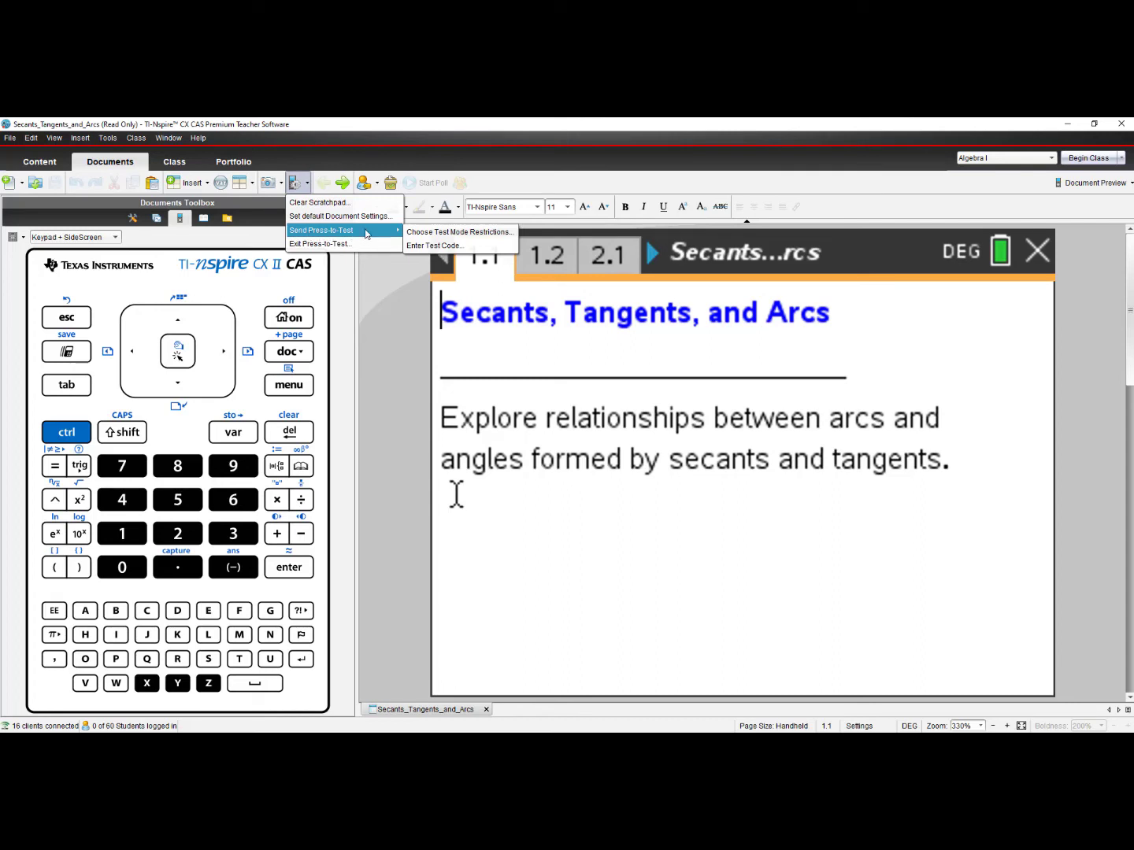
left_click(442, 238)
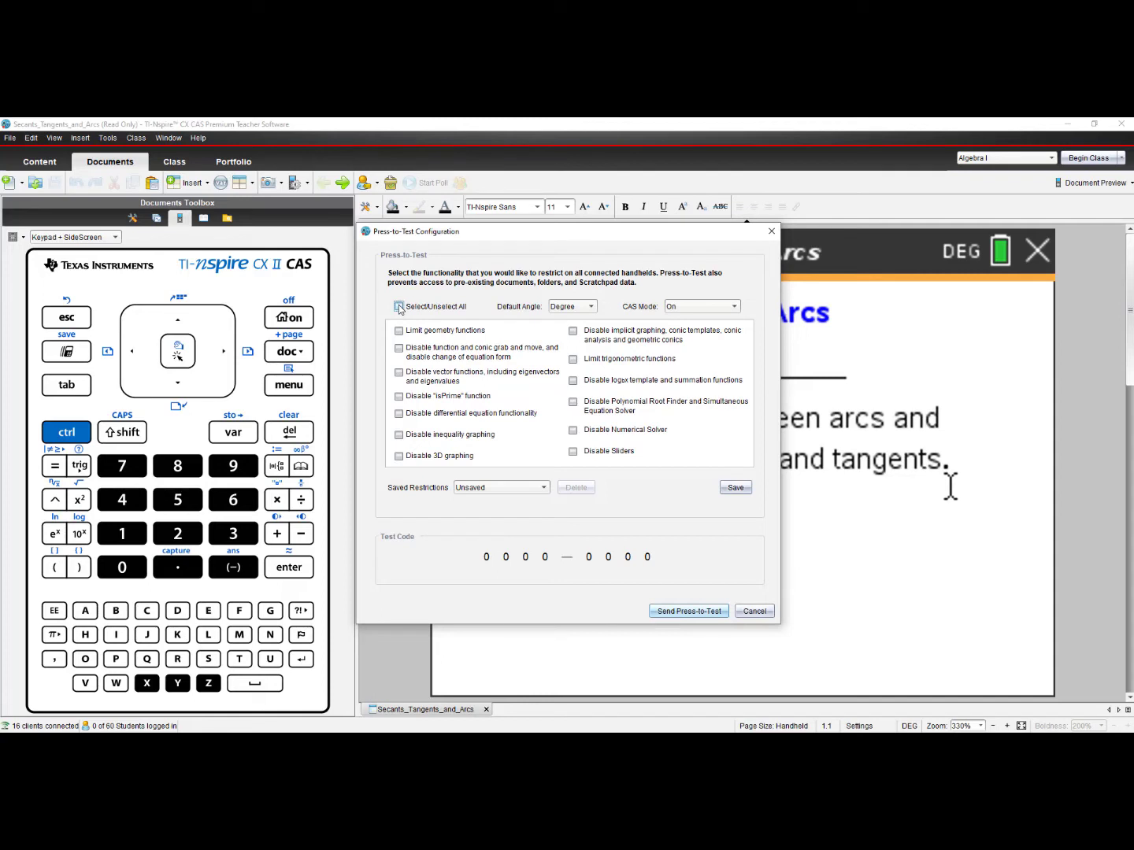
Enable Limit geometry functions and set CAS Mode to Exact Arithmetic
left_click(398, 331)
left_click(735, 307)
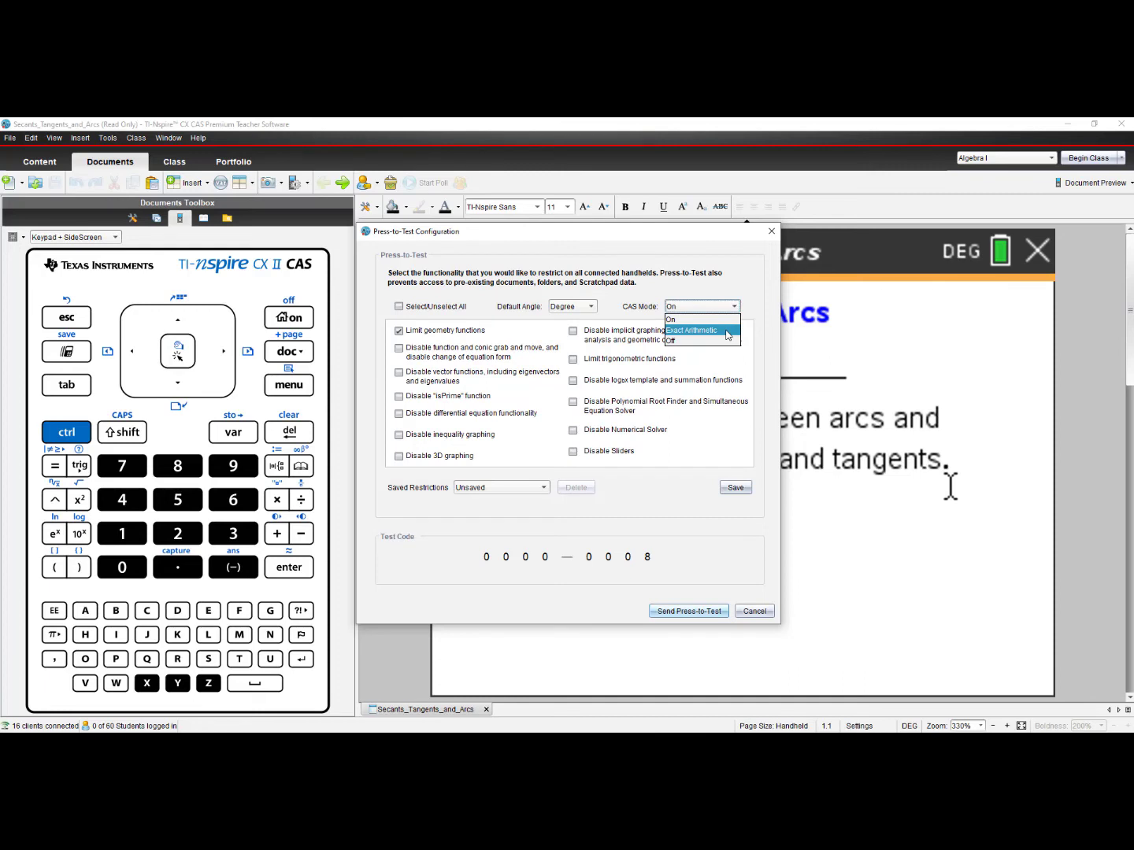
left_click(728, 334)
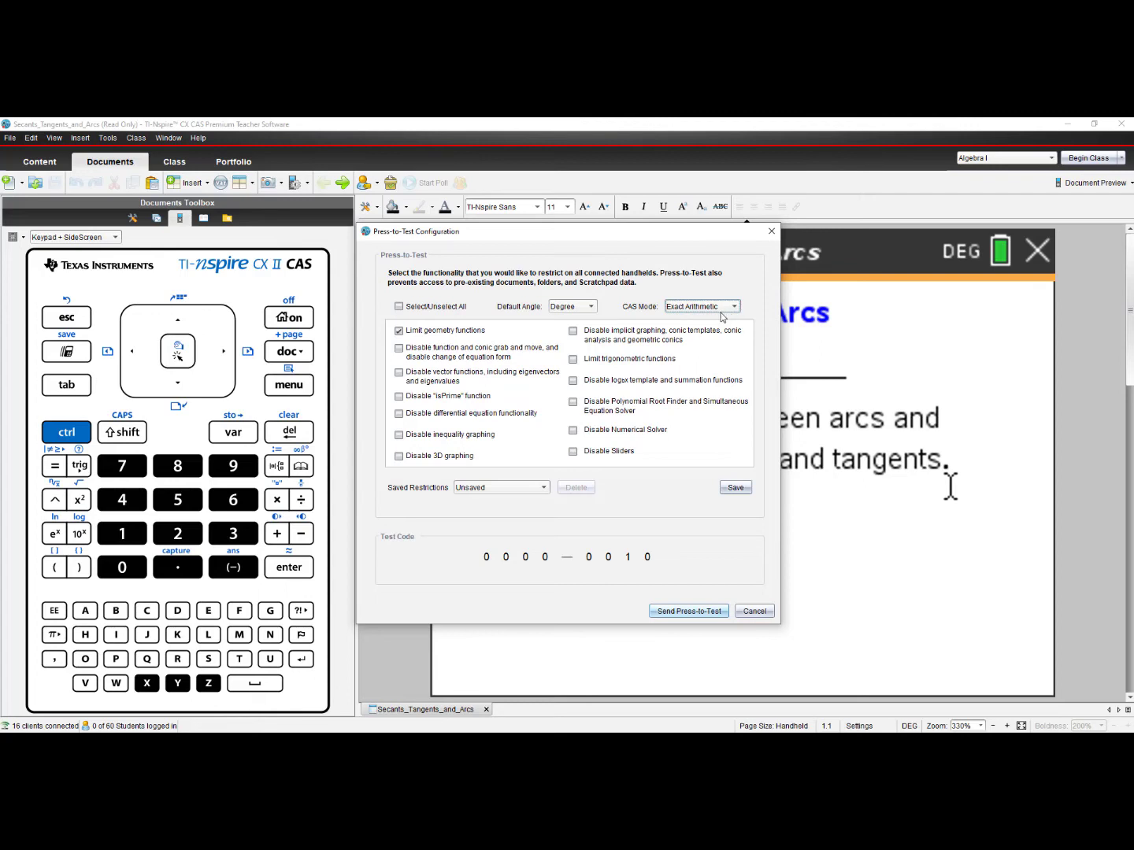
Send Press-to-Test to the 16 handhelds and confirm their restart
left_click(700, 611)
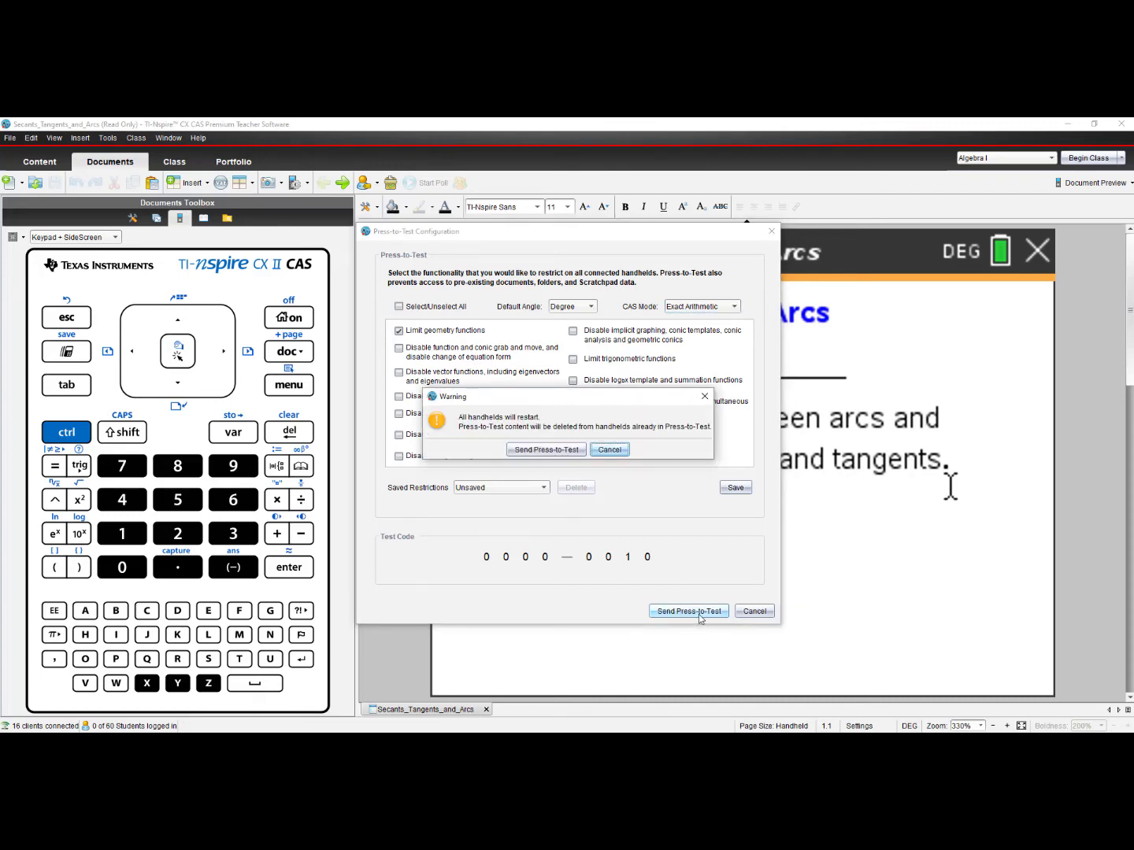
left_click(545, 450)
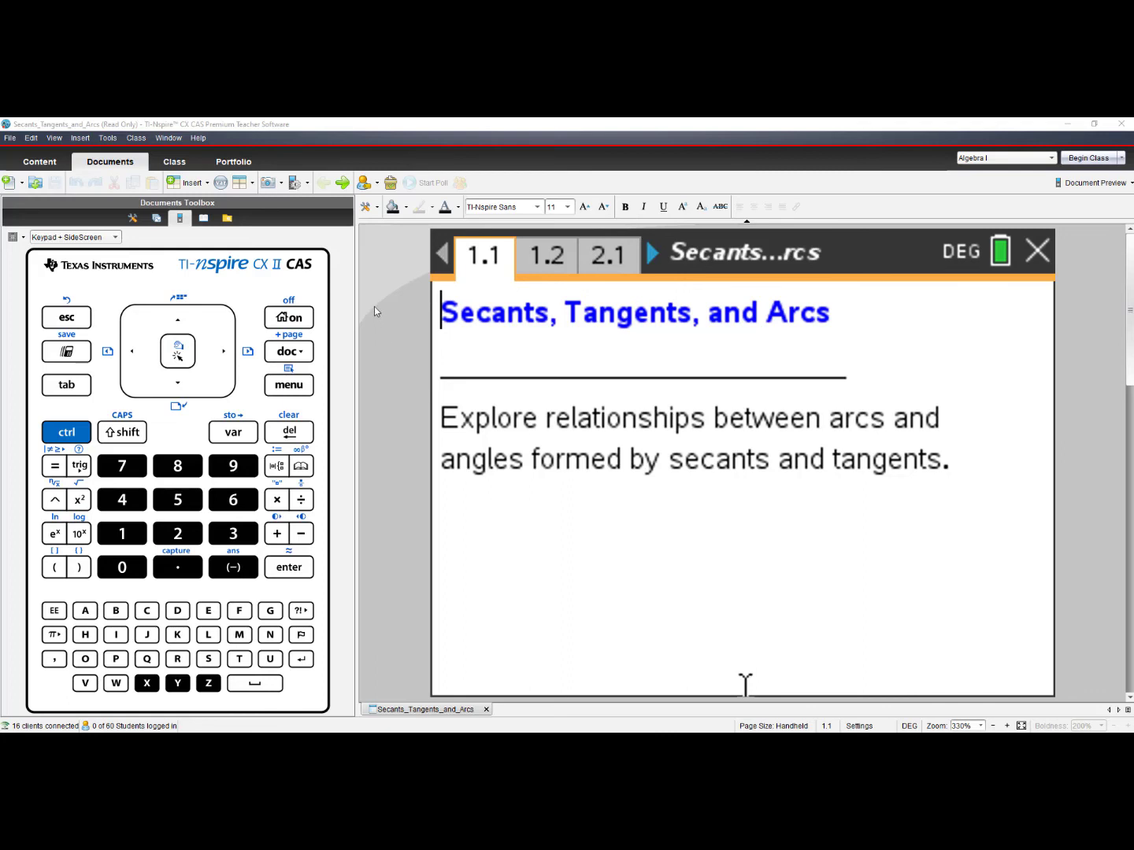
Send Exit Press-to-Test to all connected handhelds and confirm the warning
left_click(296, 184)
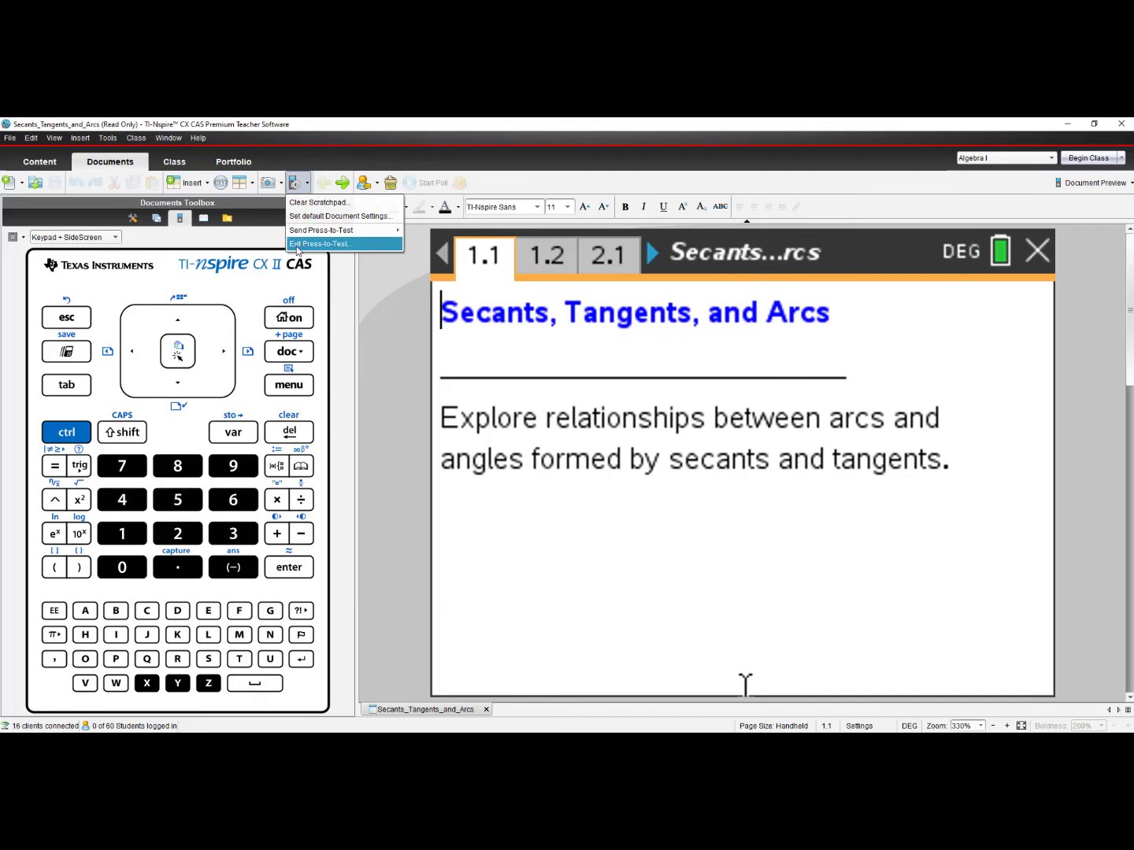
left_click(345, 244)
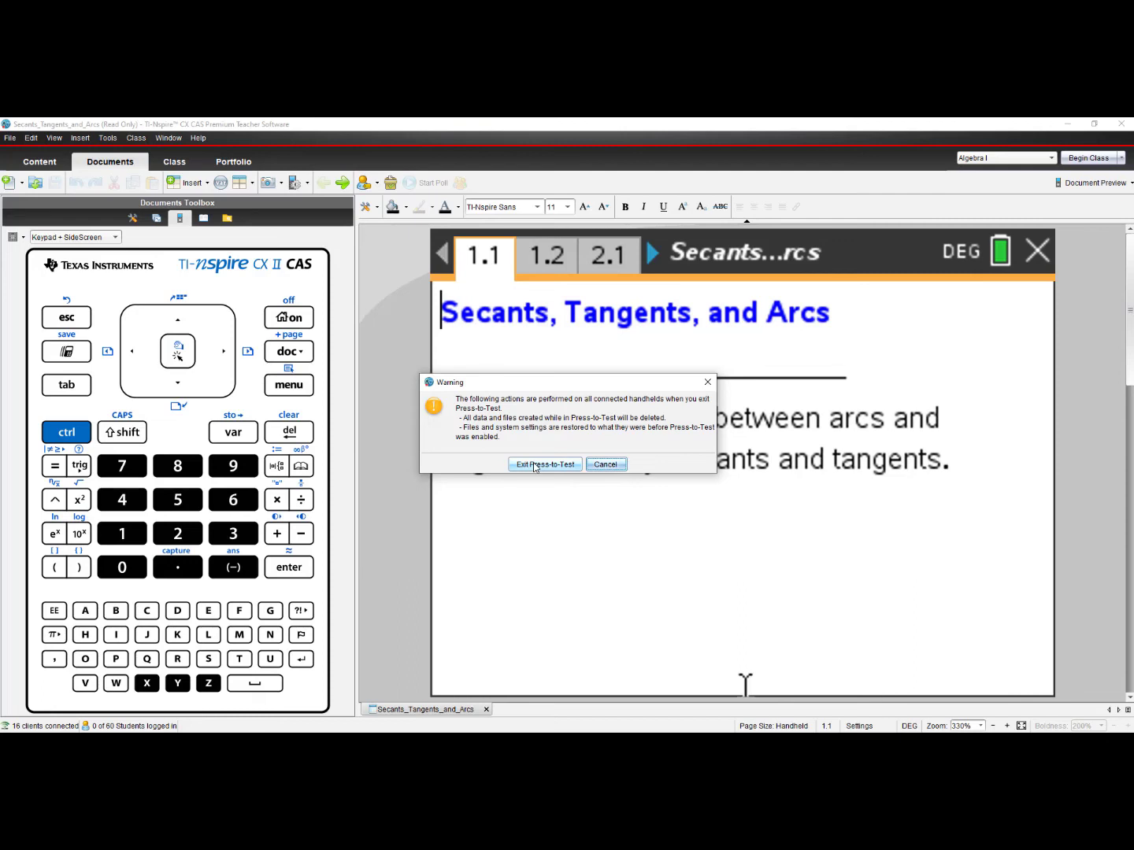
left_click(534, 465)
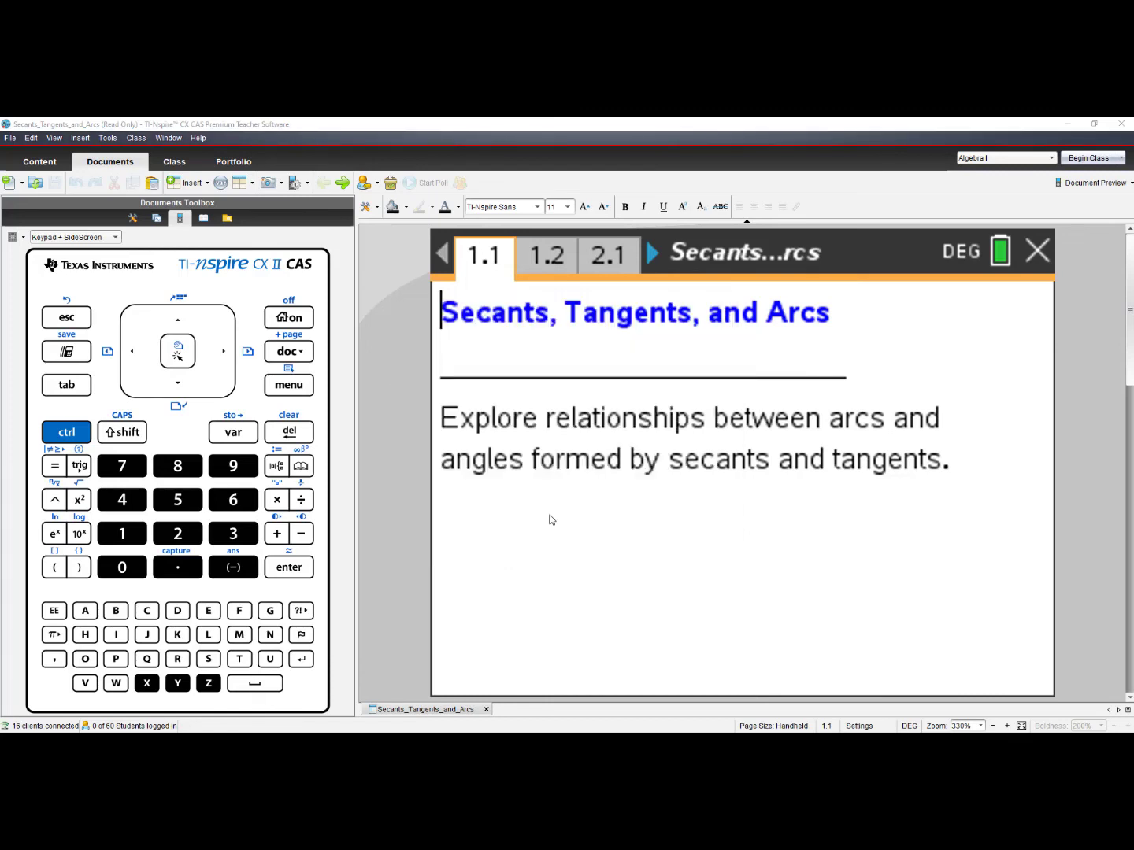
Minimize the TI-Nspire teacher software to reveal the education.ti.com site
left_click(1067, 124)
mouse_move(448, 229)
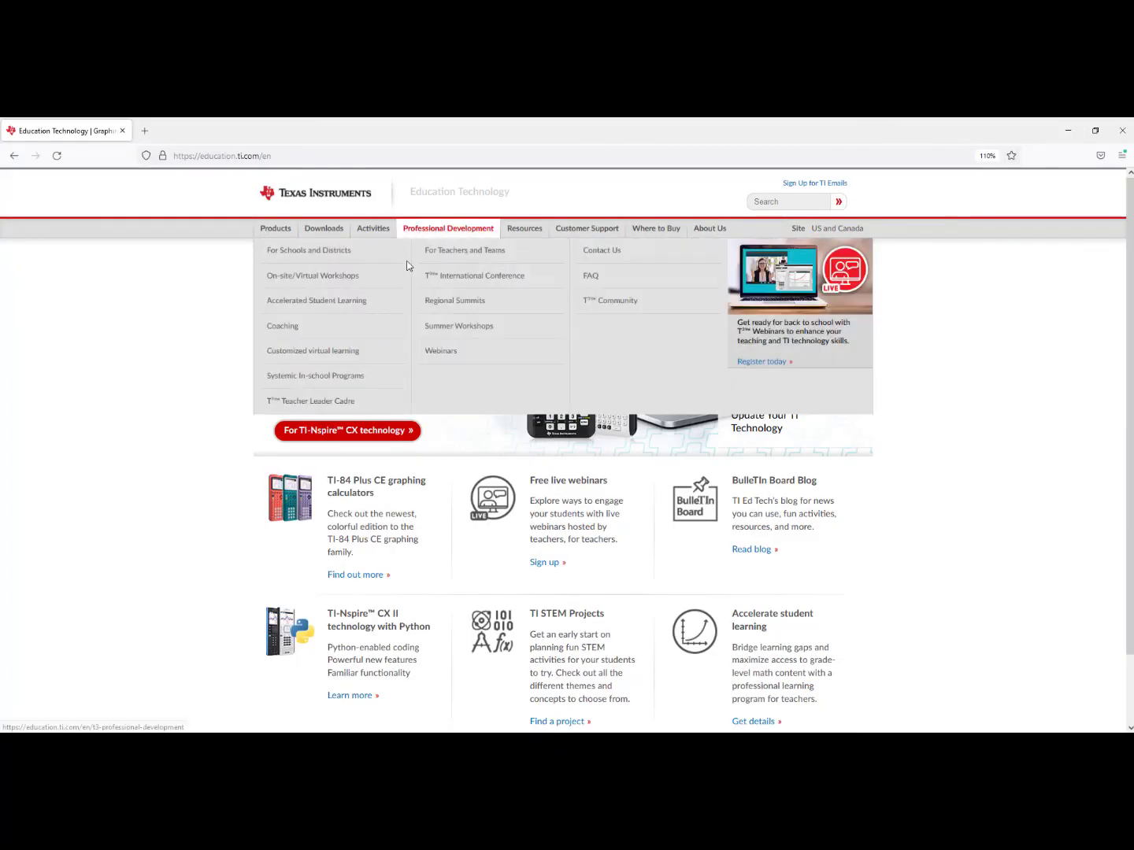